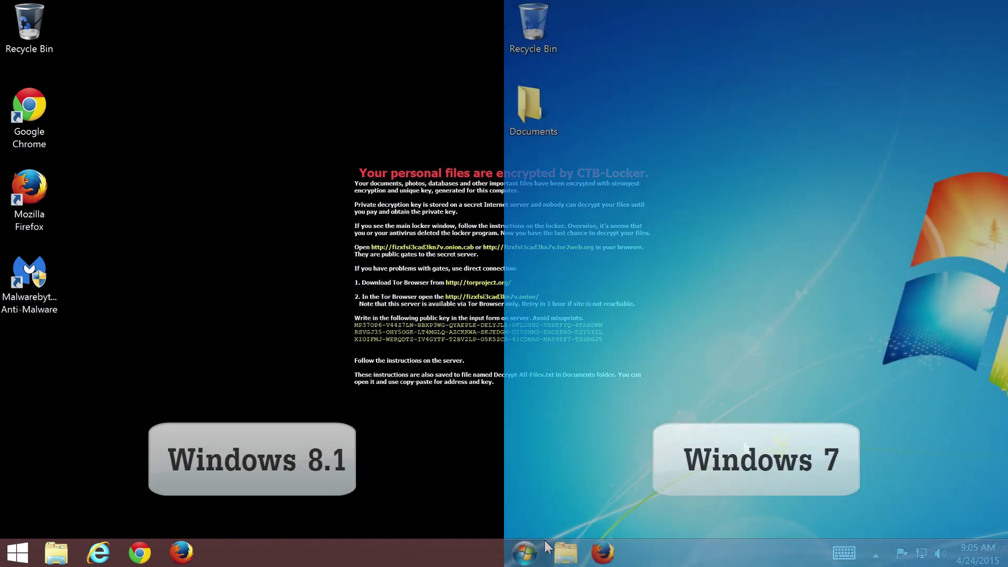
# Step: Open the System Protection settings from the System window on both the Windows 8.1 and the Windows 7 computer
pyautogui.click(523, 552)
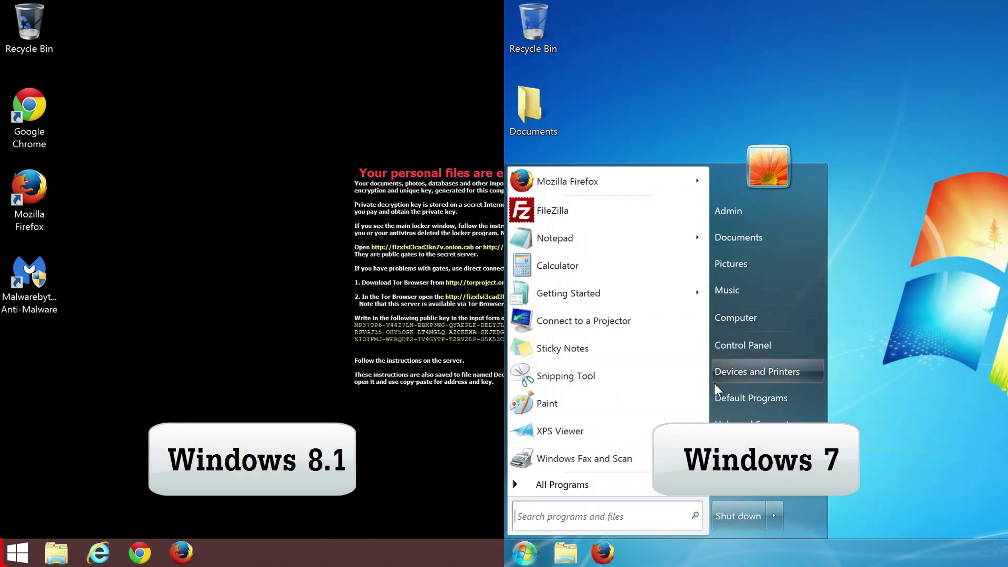
pyautogui.rightClick(26, 551)
pyautogui.click(788, 350)
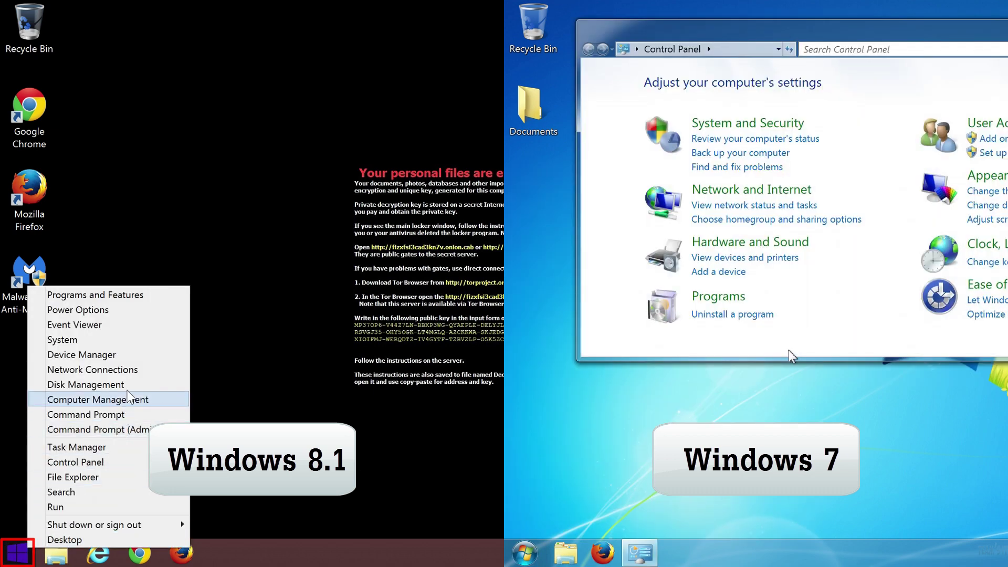
pyautogui.click(800, 126)
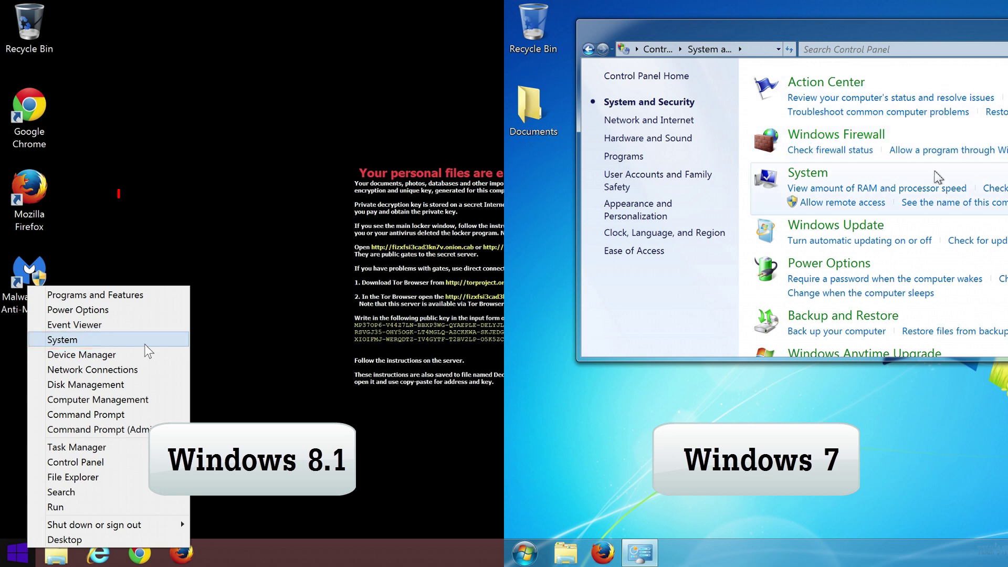
pyautogui.click(144, 344)
pyautogui.click(820, 178)
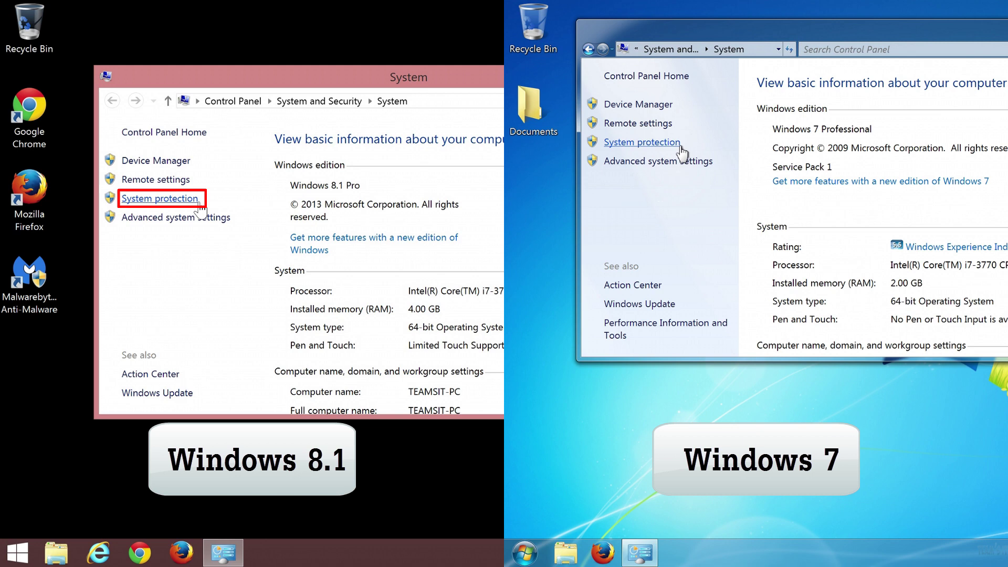
pyautogui.click(199, 199)
pyautogui.click(681, 147)
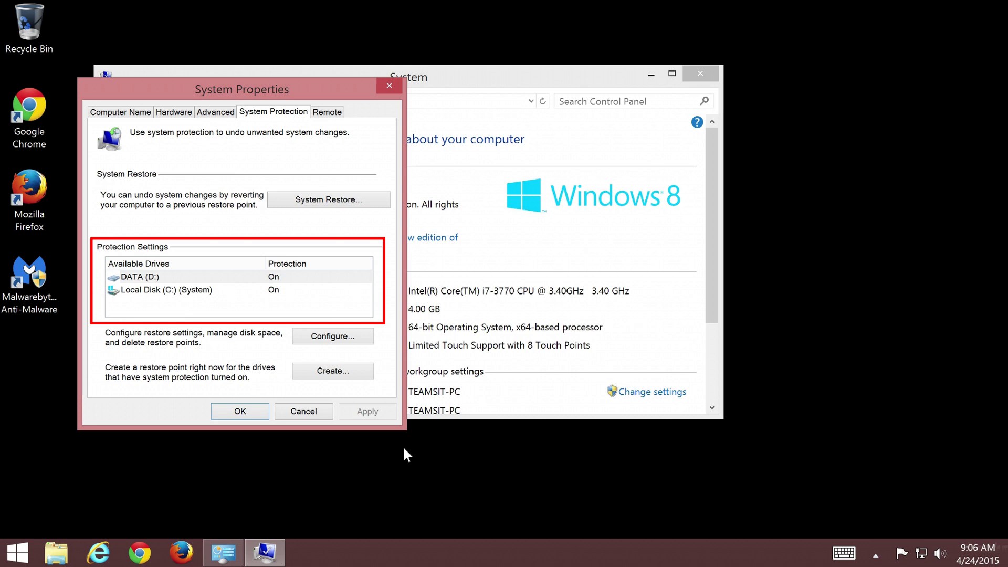
# Step: Check the protection setting of the DATA (D:) drive, and close the system properties and System windows
pyautogui.click(293, 280)
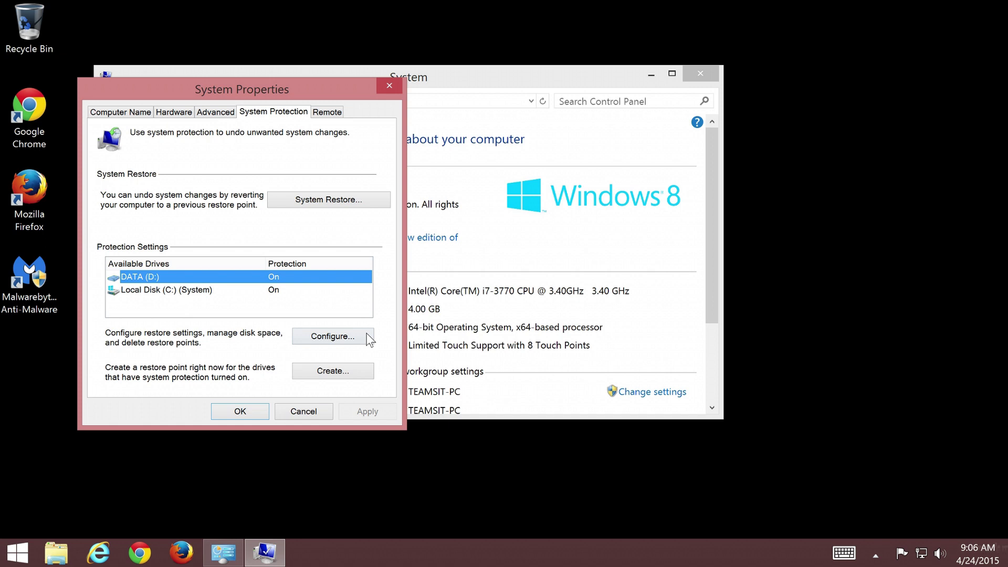
pyautogui.click(264, 417)
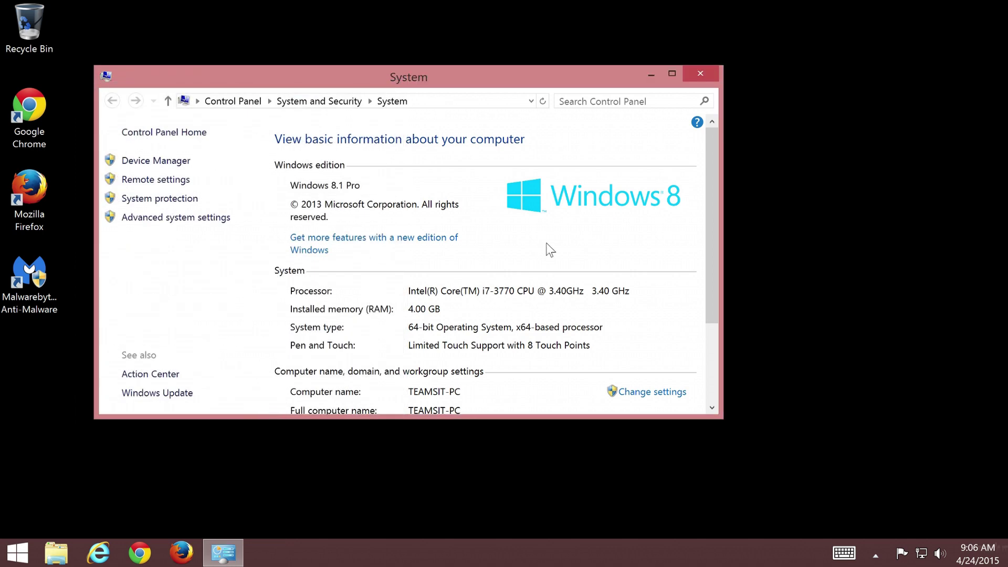
pyautogui.click(708, 77)
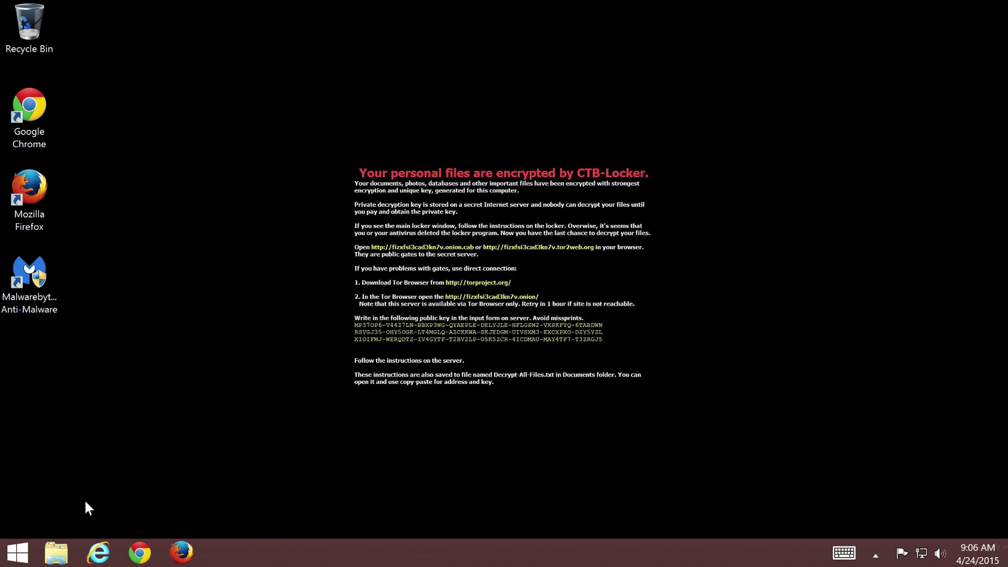
# Step: Examine the files in the App, Documents and Photo folders on DATA (D:) for encryption, and close File Explorer
pyautogui.click(71, 552)
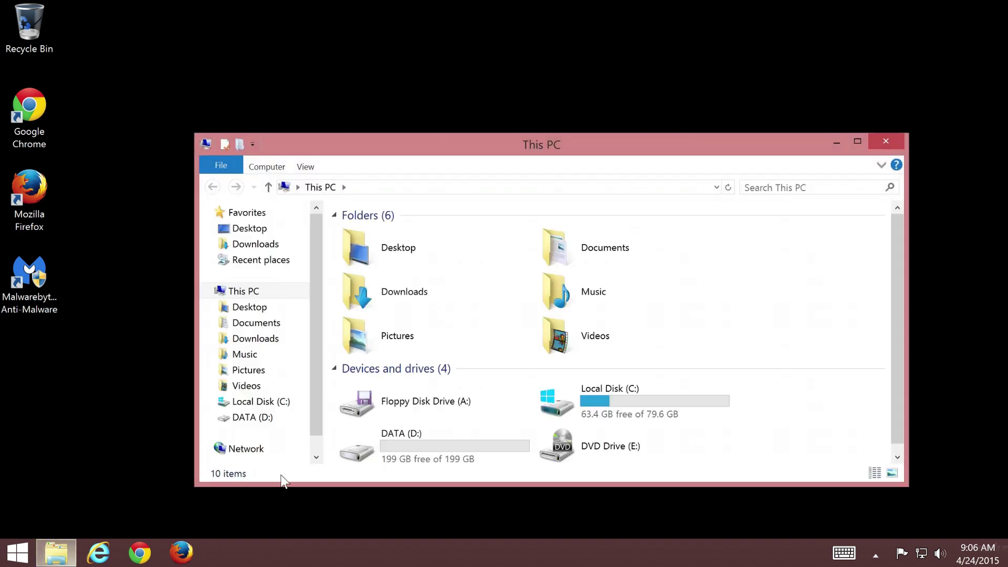
pyautogui.doubleClick(395, 450)
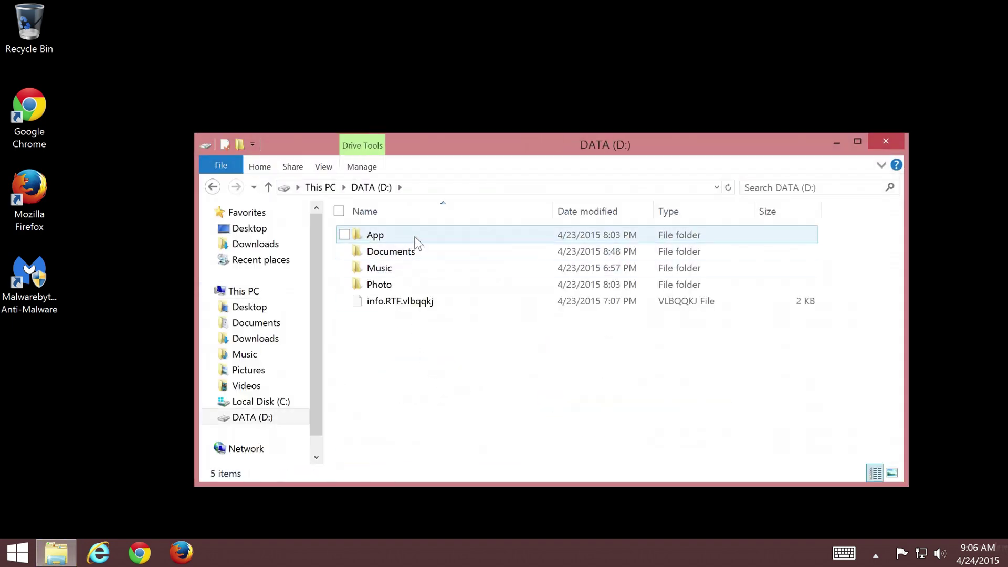
pyautogui.doubleClick(414, 238)
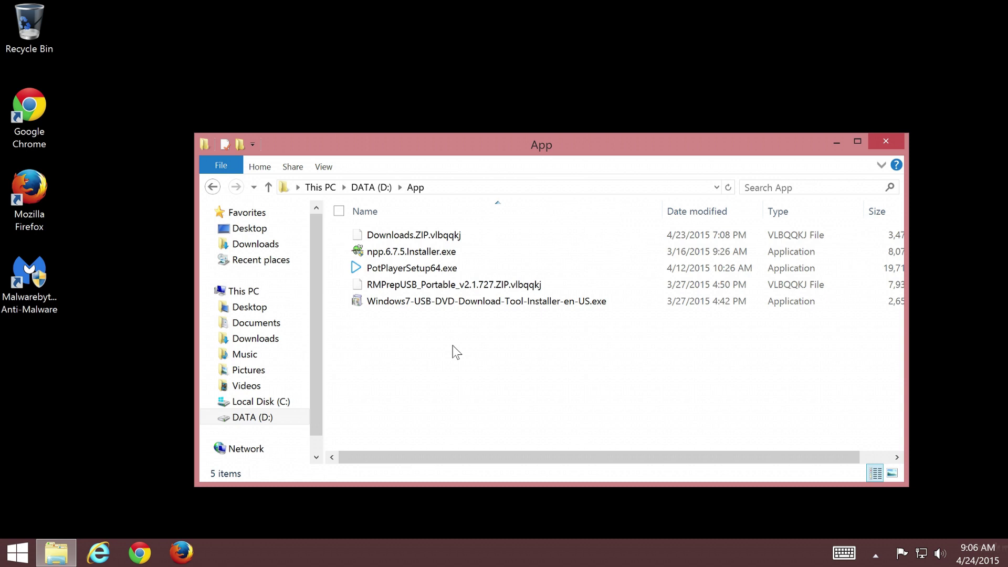
pyautogui.press('BackSpace')
pyautogui.doubleClick(444, 254)
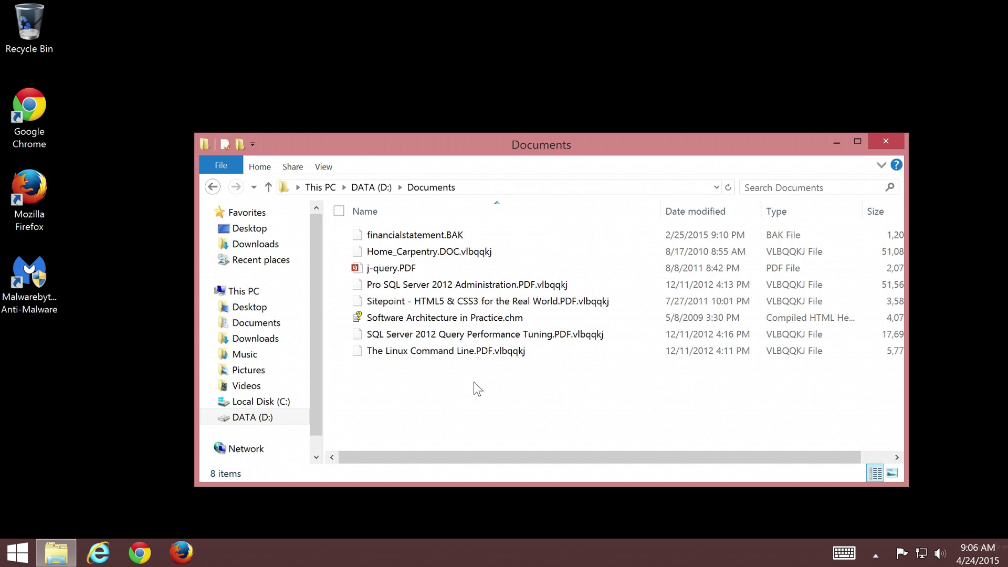
pyautogui.press('BackSpace')
pyautogui.doubleClick(464, 279)
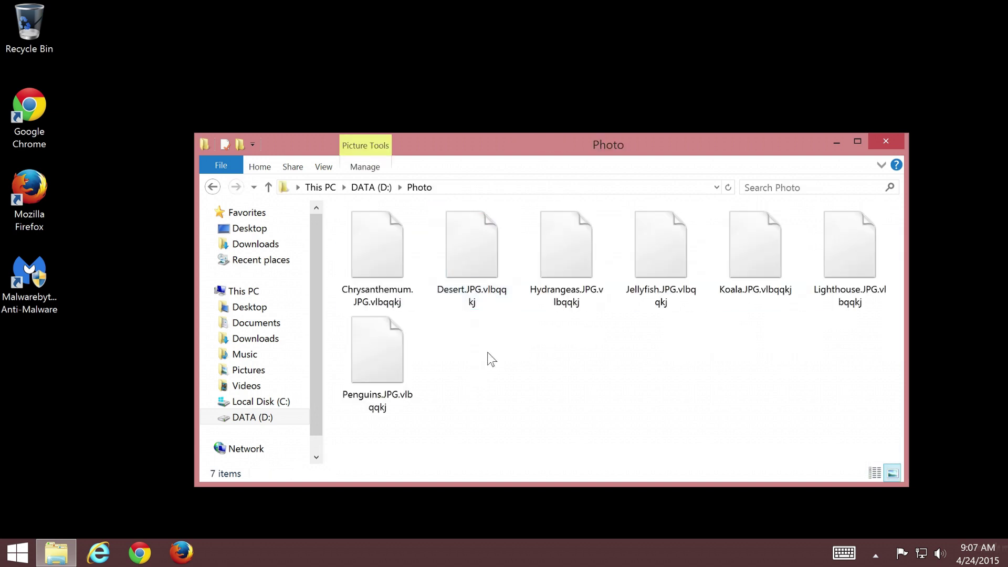
pyautogui.press('BackSpace')
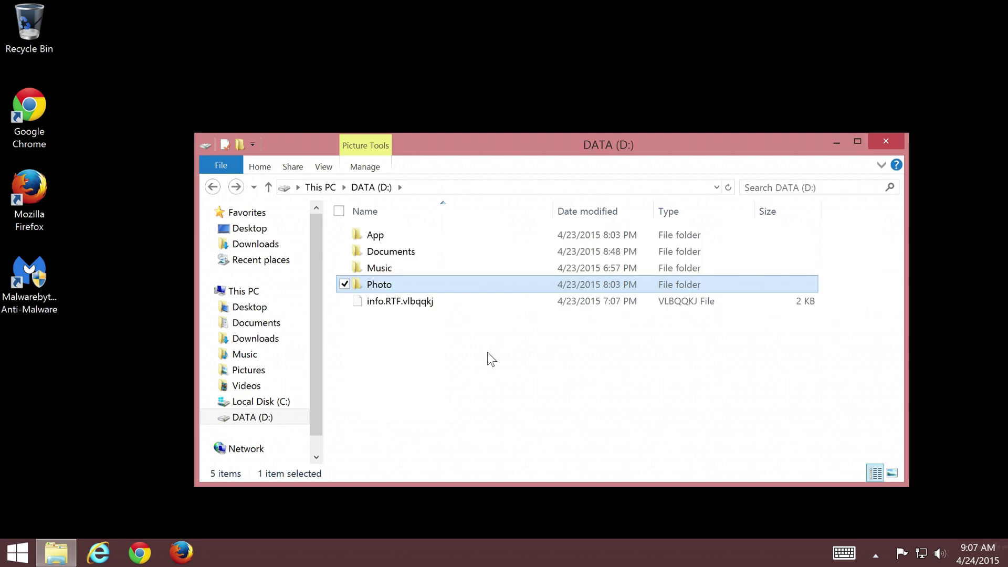
pyautogui.click(879, 144)
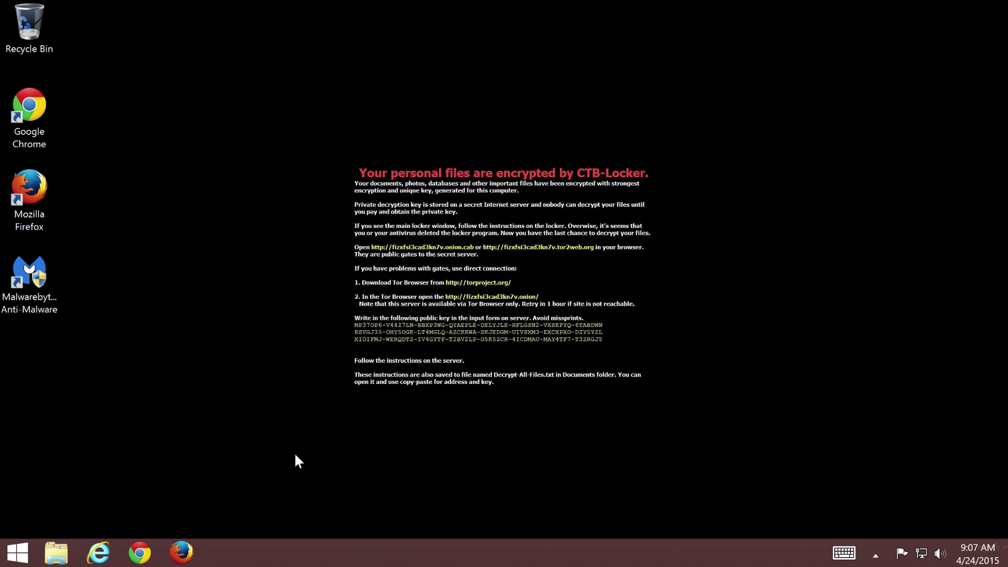
# Step: Switch to Firefox and search the web for "shadowexplorer"
pyautogui.click(193, 546)
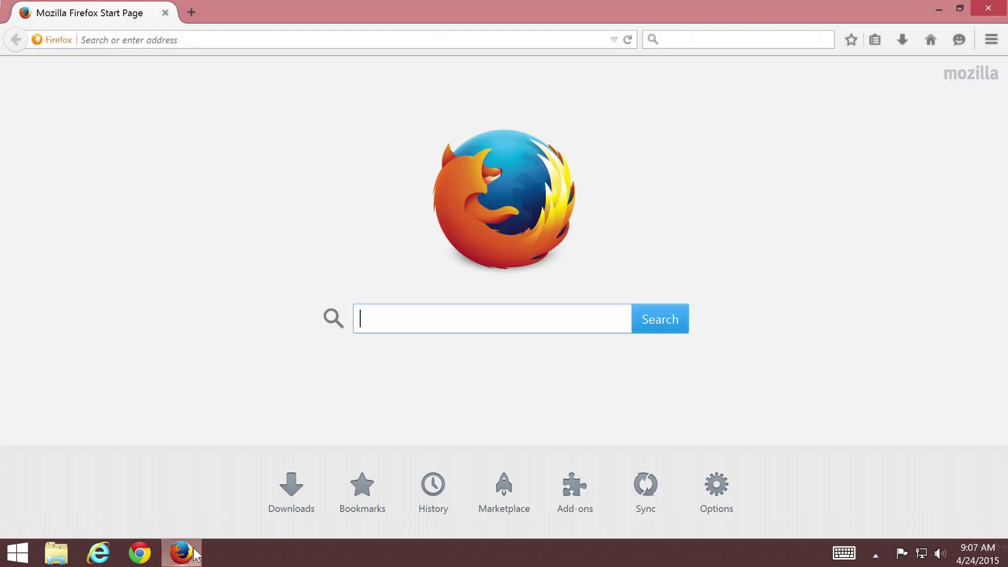
pyautogui.hotkey('ctrl', 'k')
pyautogui.write('shado')
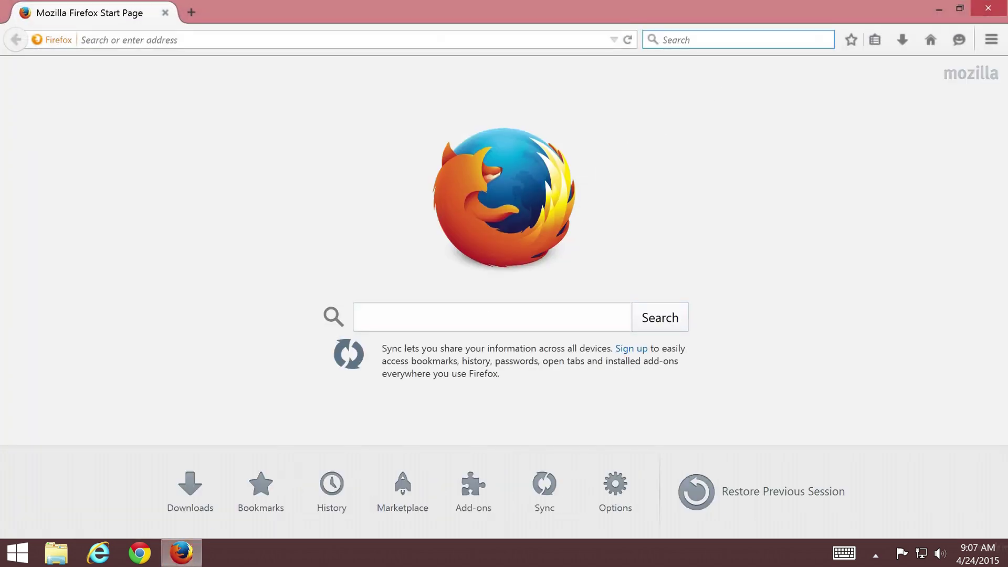
pyautogui.write('wexplorer')
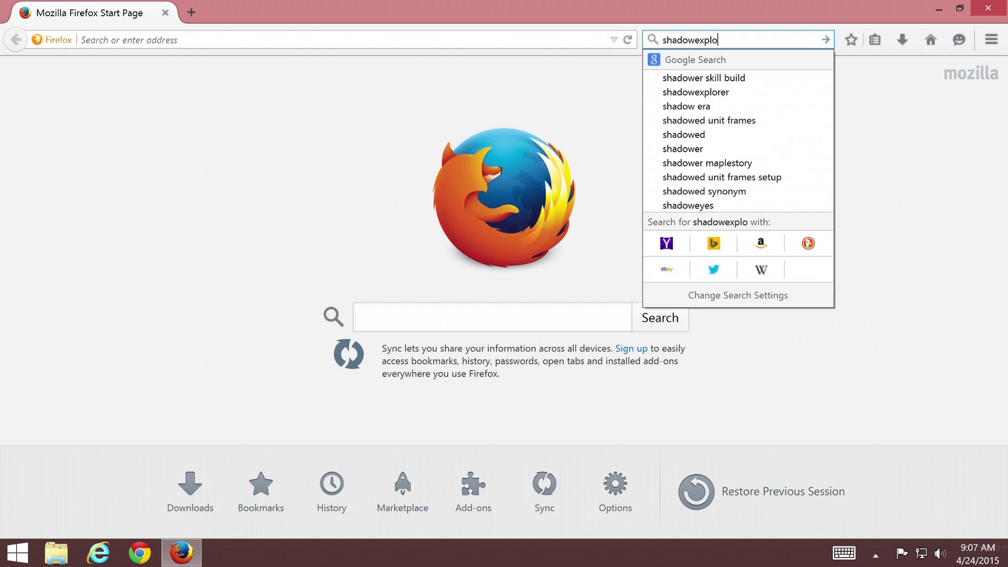
pyautogui.press('Return')
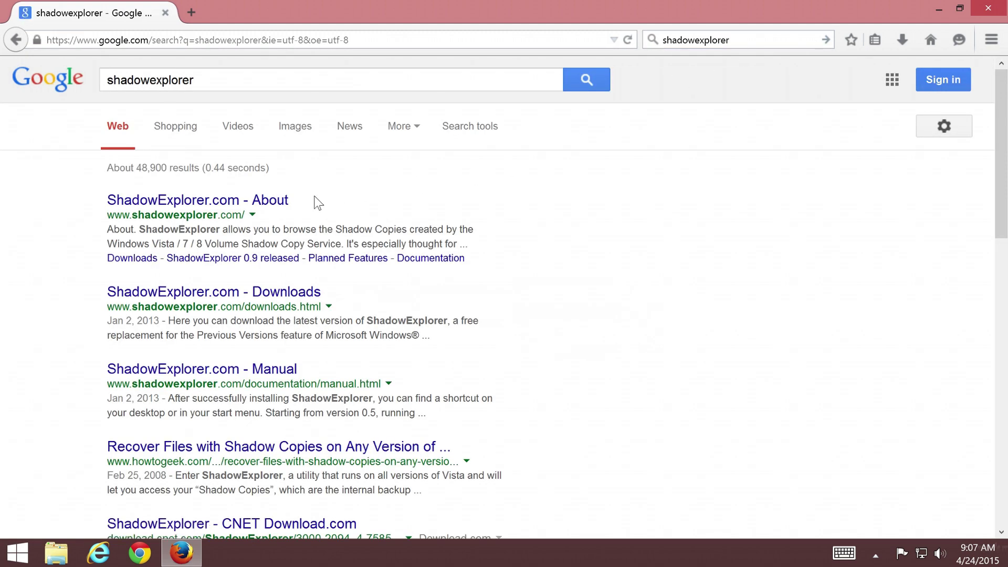
# Step: Download the portable zip of the latest ShadowExplorer version from the Downloads page of ShadowExplorer.com and save the file
pyautogui.click(286, 204)
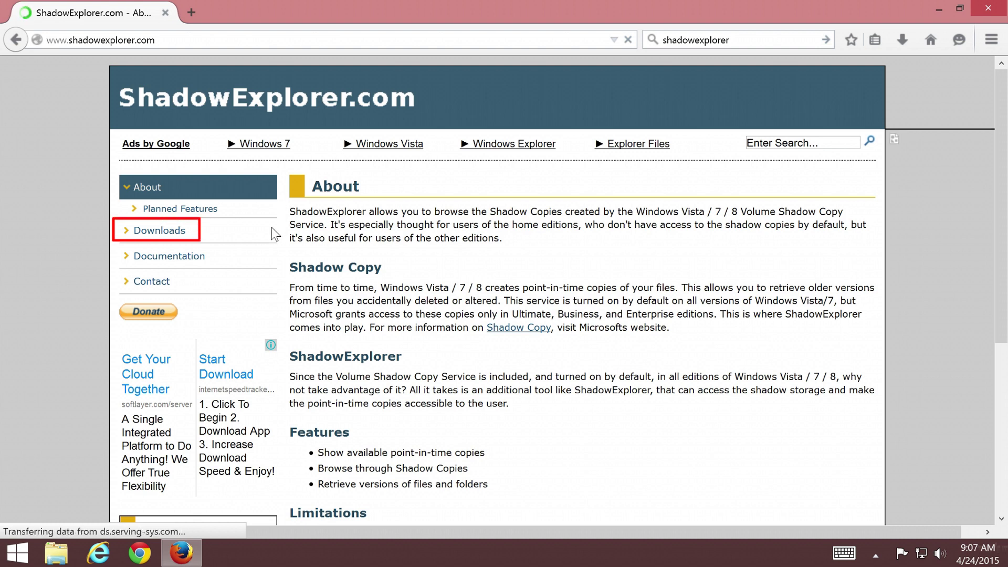
pyautogui.click(186, 235)
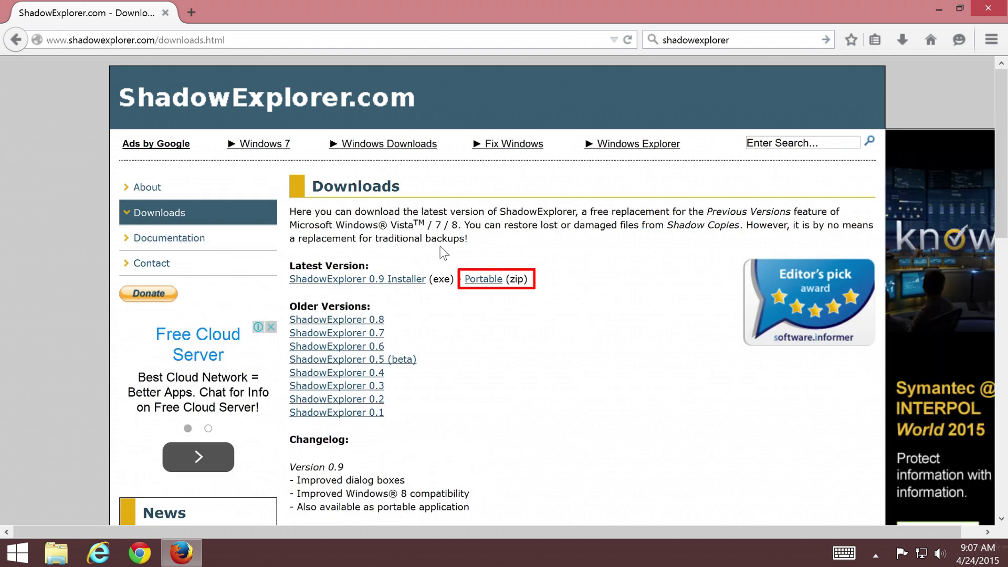
pyautogui.click(501, 284)
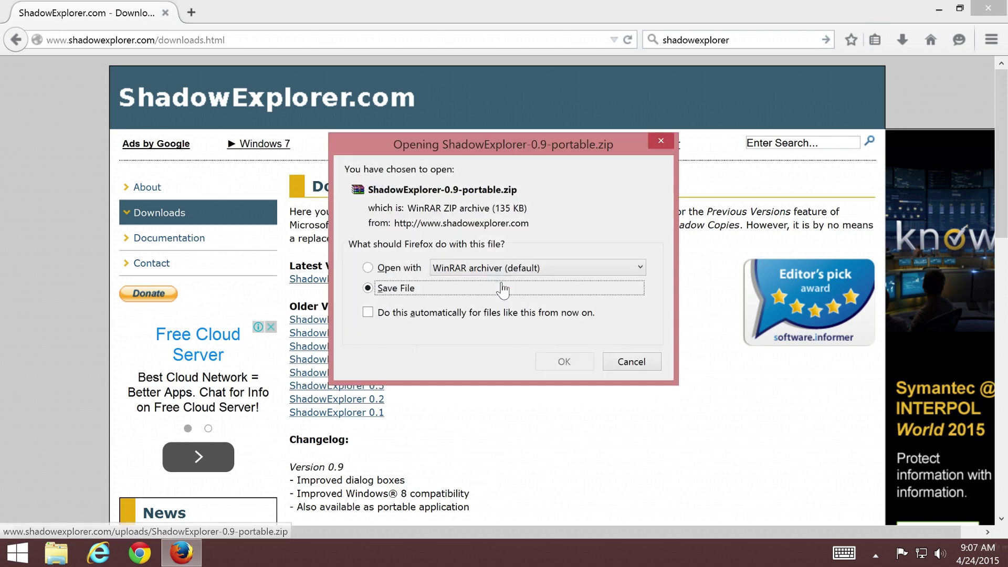
pyautogui.click(579, 366)
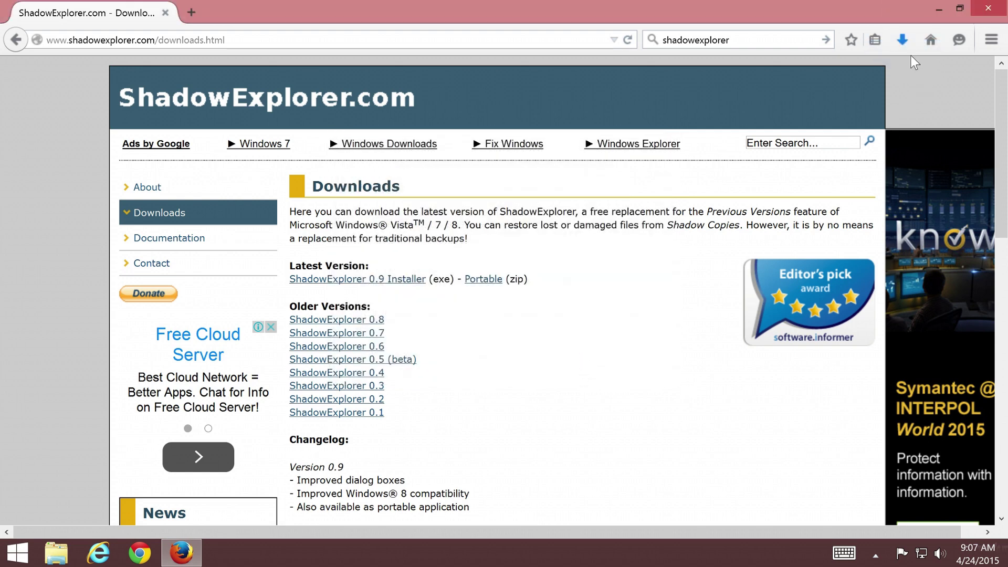
# Step: Open the downloaded ShadowExplorer zip in WinRAR, extract the ShadowExplorerPortable-0.9 folder to the desktop, and close the archive
pyautogui.click(902, 45)
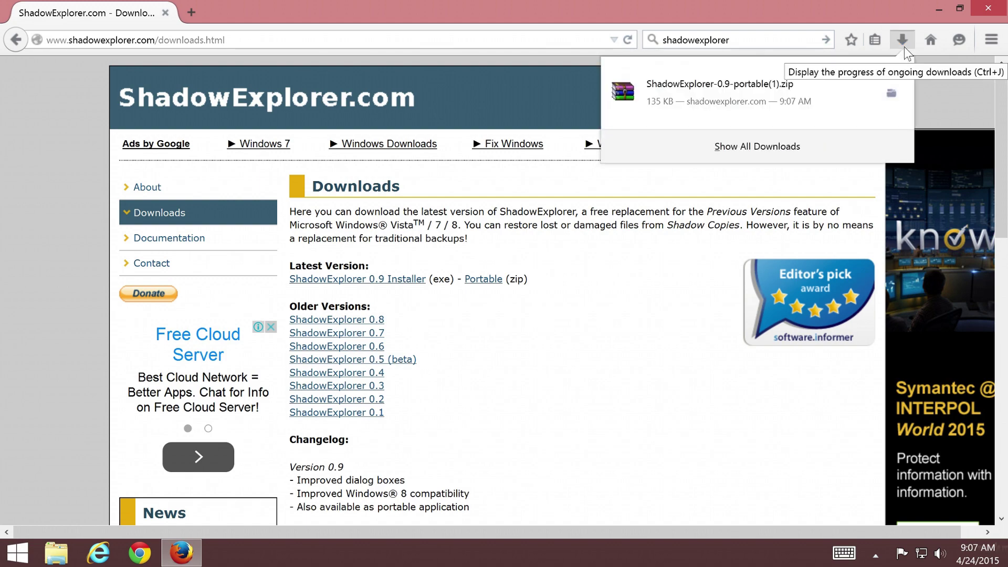
pyautogui.click(860, 90)
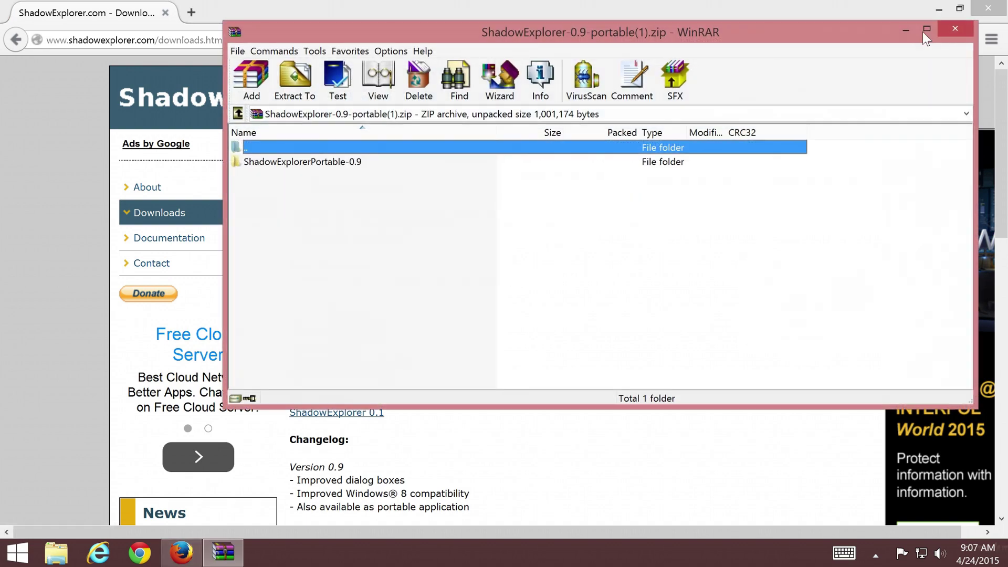
pyautogui.click(939, 9)
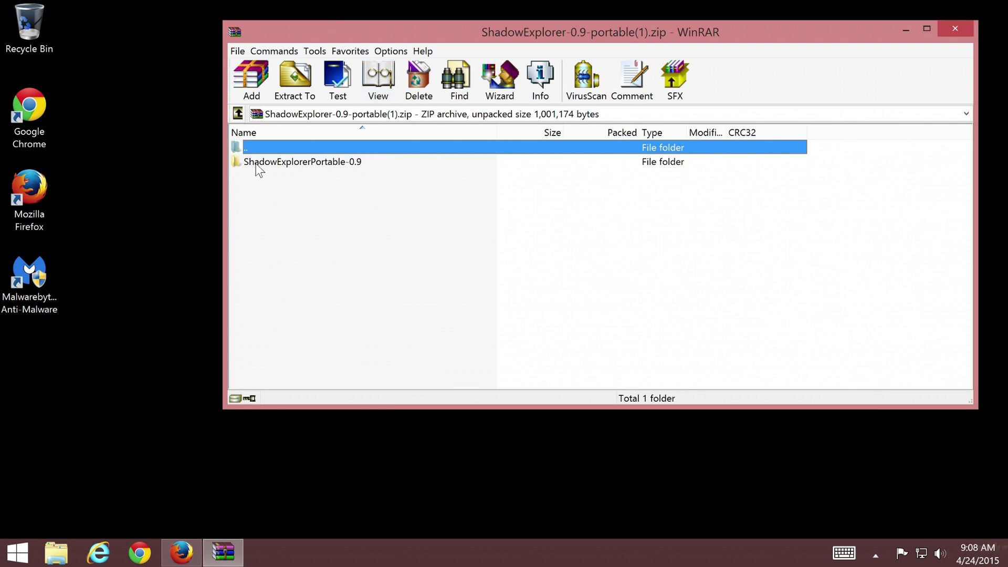
pyautogui.moveTo(254, 163); pyautogui.dragTo(111, 157)
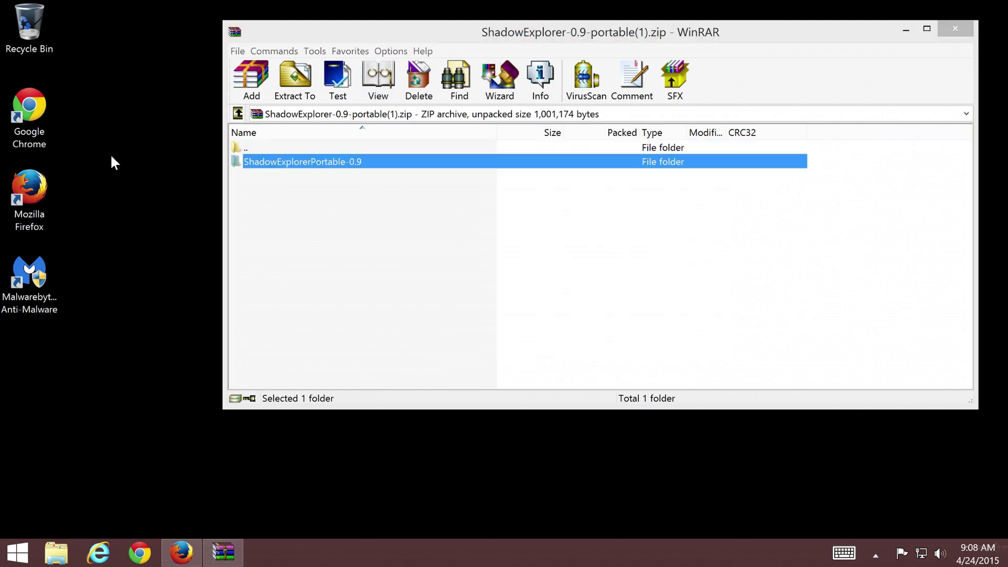
pyautogui.click(953, 31)
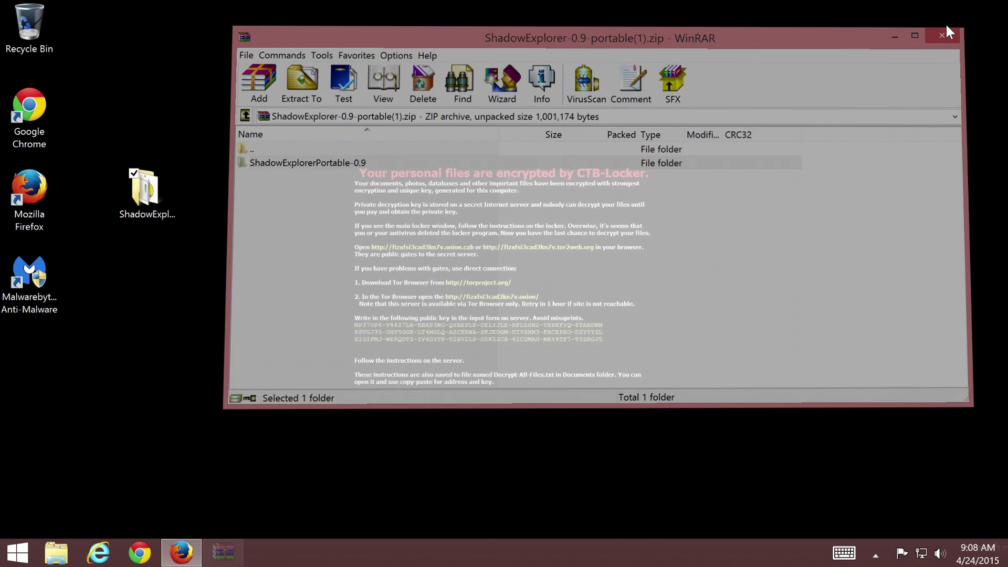
# Step: Run ShadowExplorerPortable.exe from the extracted desktop folder and allow it to make changes to the computer
pyautogui.doubleClick(167, 218)
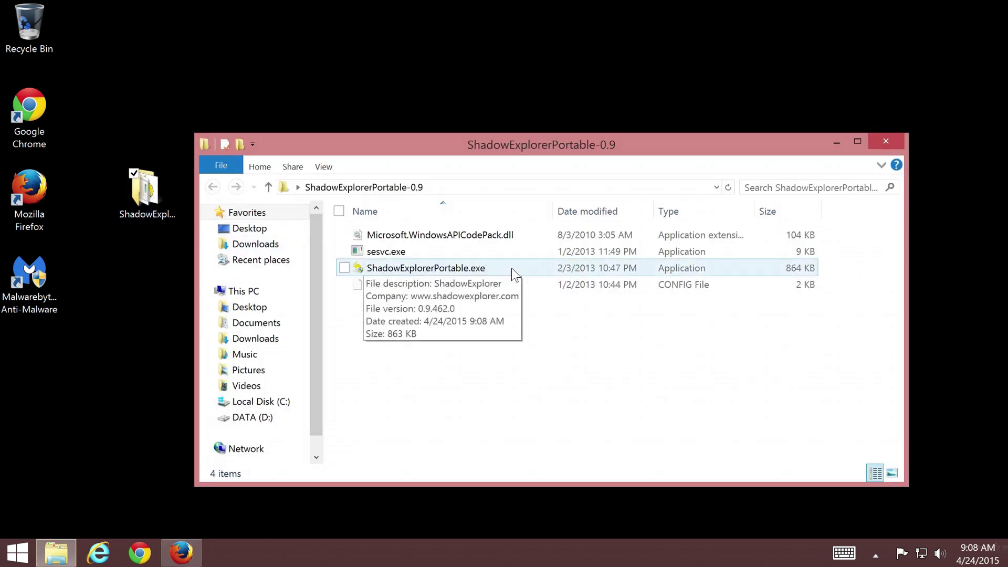
pyautogui.doubleClick(528, 274)
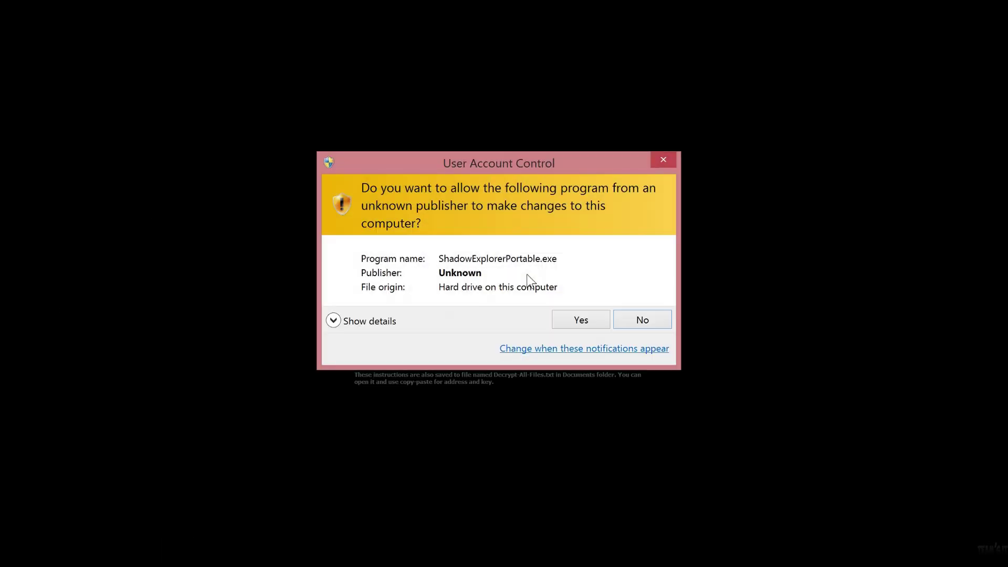
pyautogui.click(598, 327)
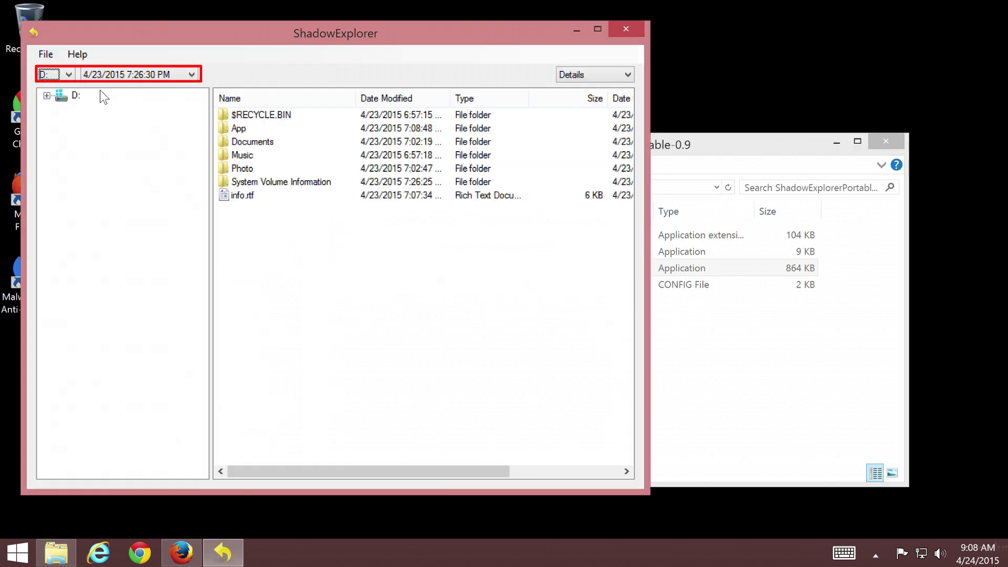
# Step: Review the available drives and the shadow copy dates of drive D:, and switch ShadowExplorer to drive C:
pyautogui.click(68, 76)
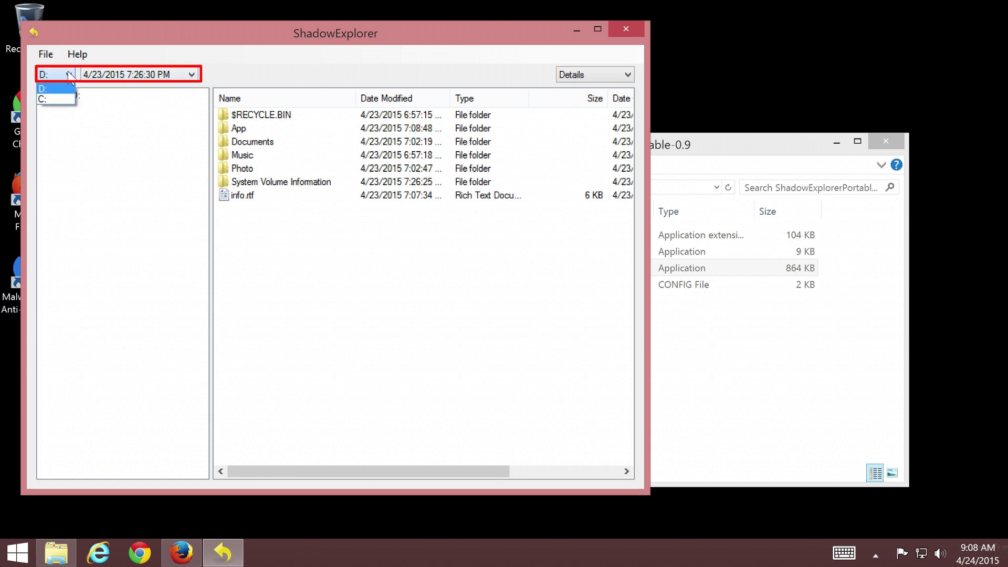
pyautogui.click(68, 76)
pyautogui.click(192, 75)
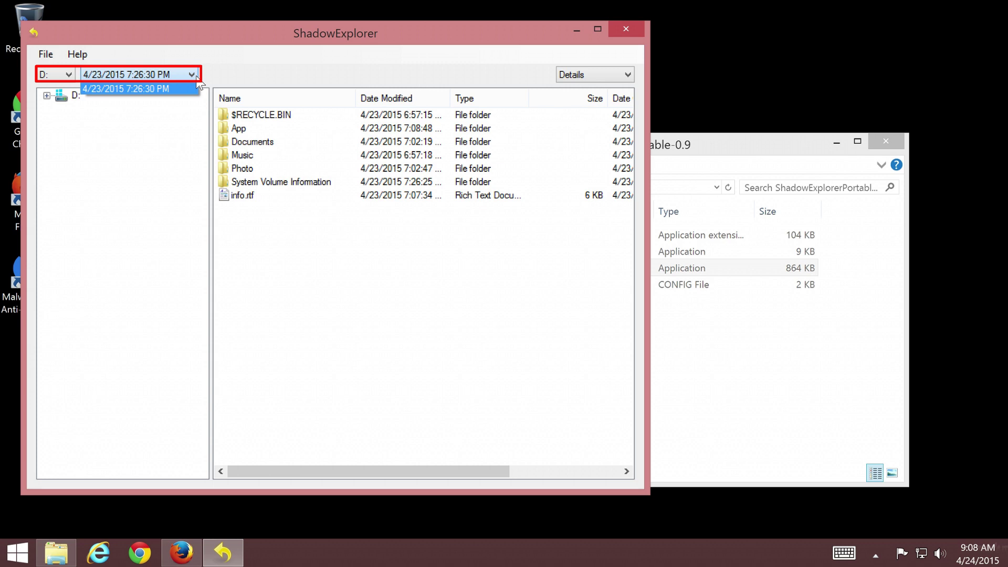
pyautogui.click(194, 76)
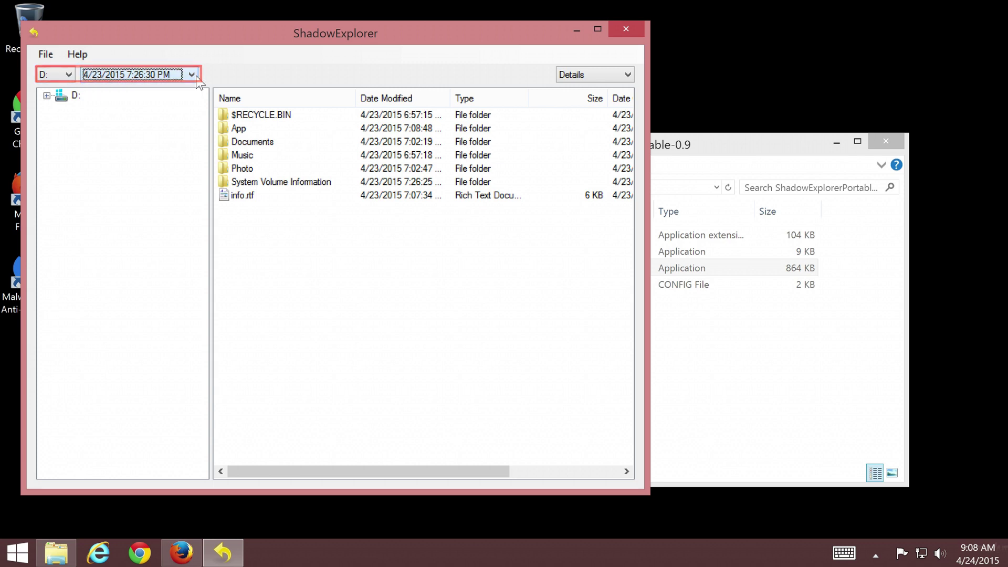
pyautogui.click(74, 76)
pyautogui.click(55, 98)
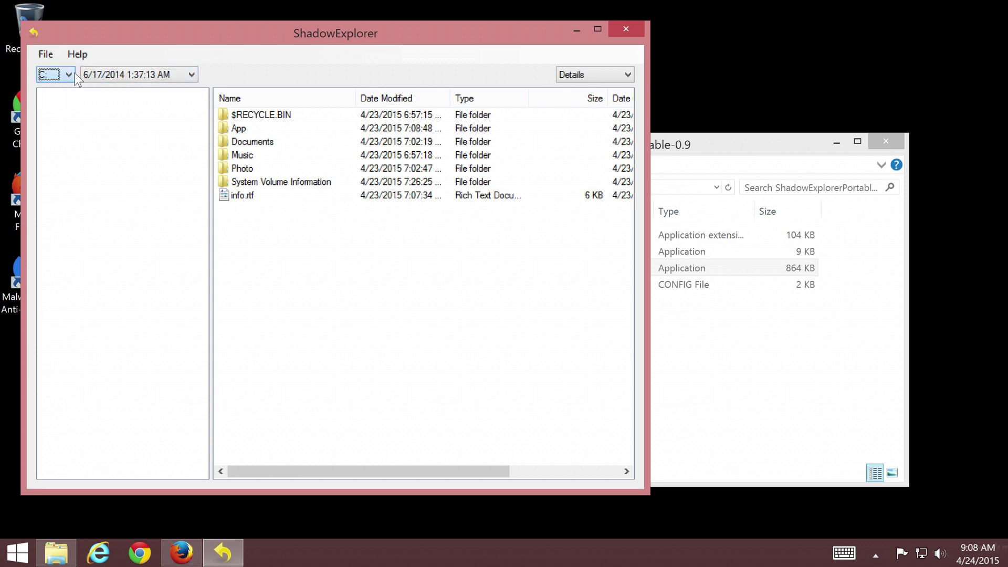
# Step: Select the 4/23/2015 7:26:30 PM shadow copy of drive C: and switch to drive D: with the same snapshot date
pyautogui.click(189, 75)
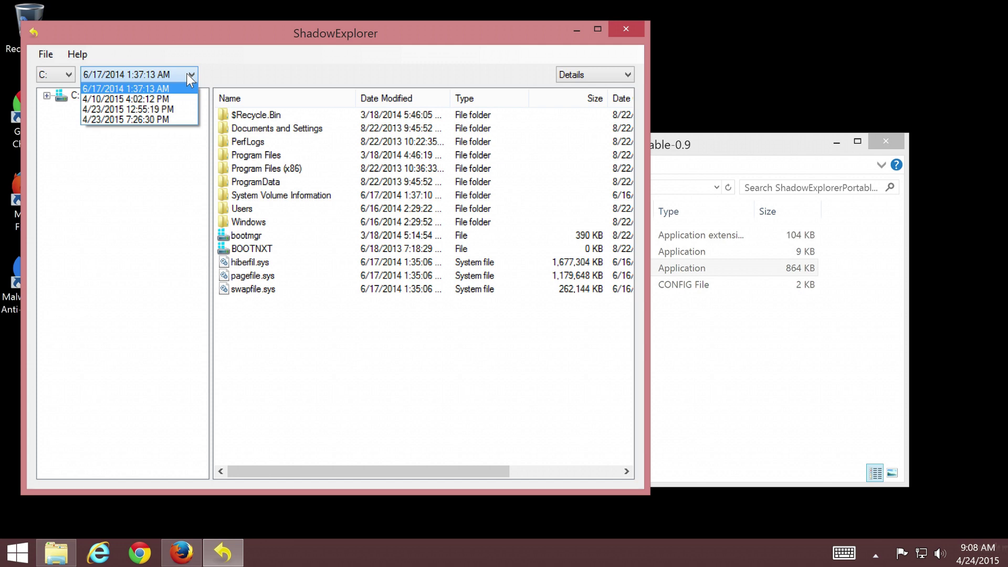
pyautogui.click(183, 119)
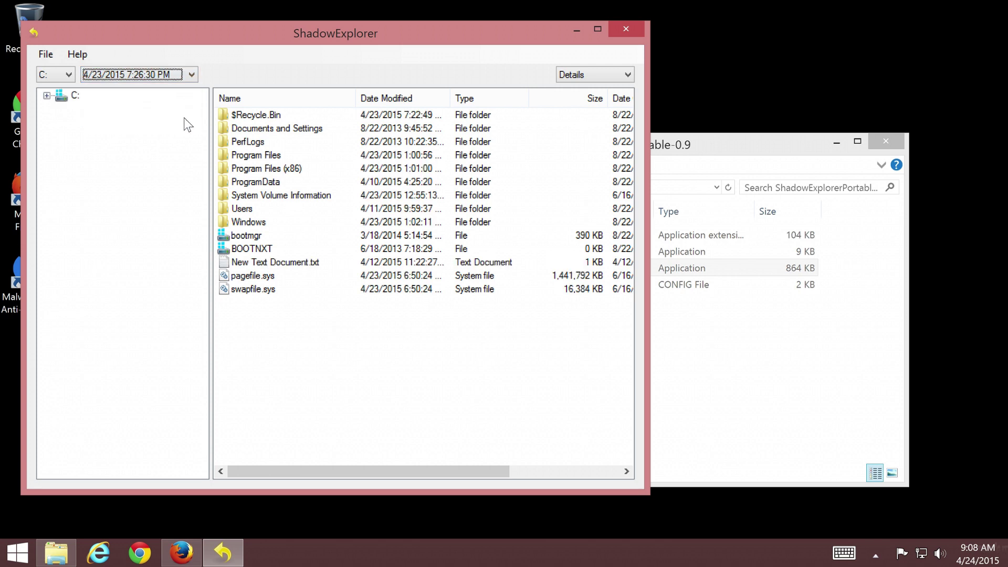
pyautogui.click(67, 80)
pyautogui.click(70, 90)
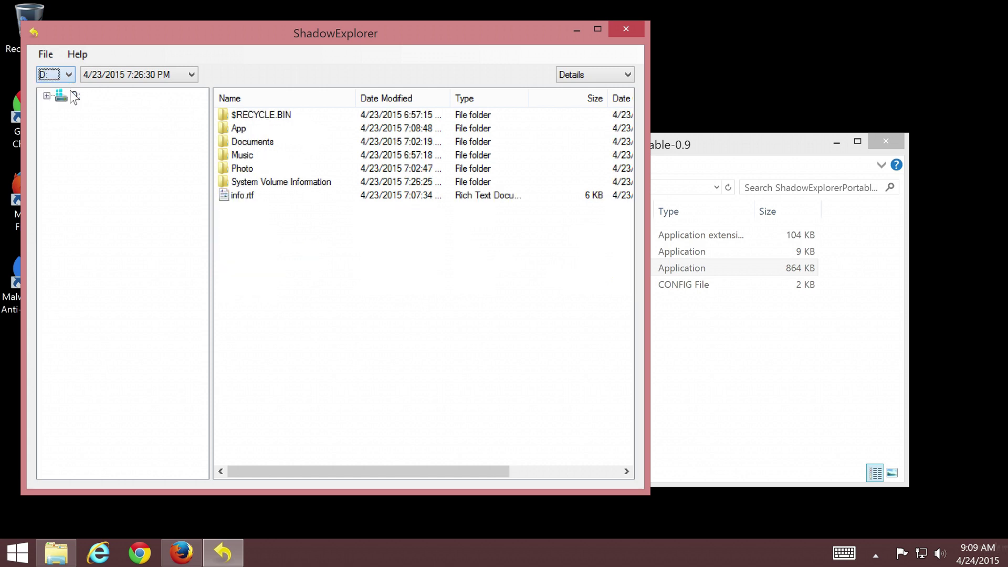
pyautogui.click(192, 74)
pyautogui.click(192, 78)
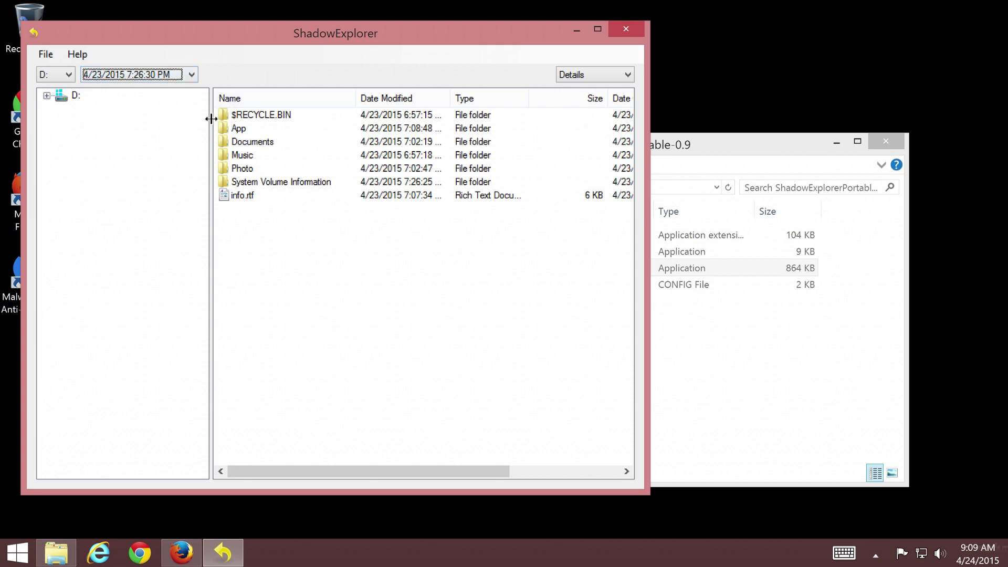
# Step: Expand drive D: in the folder tree and view the App folder's files with the Name column widened to show full file names
pyautogui.click(46, 95)
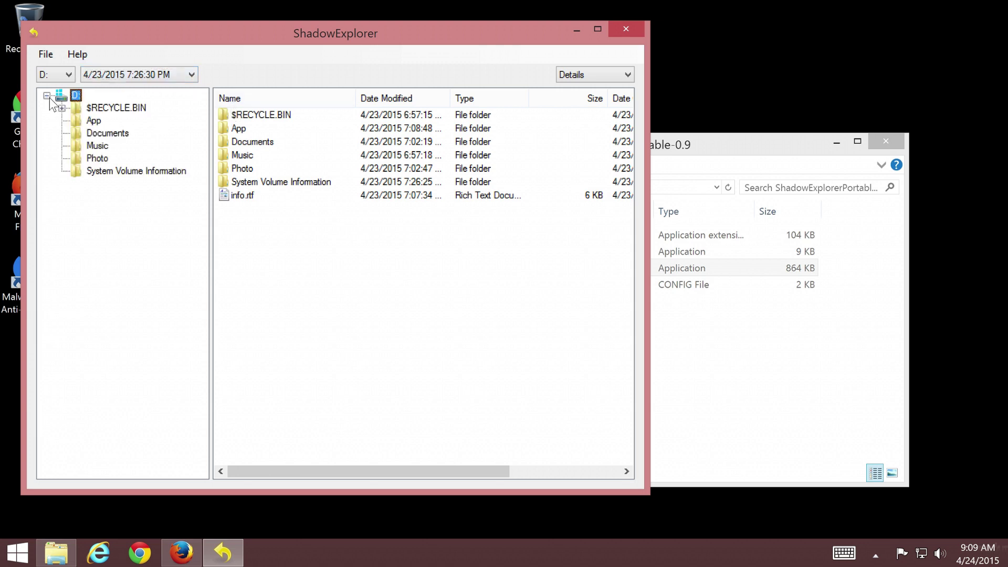
pyautogui.click(92, 124)
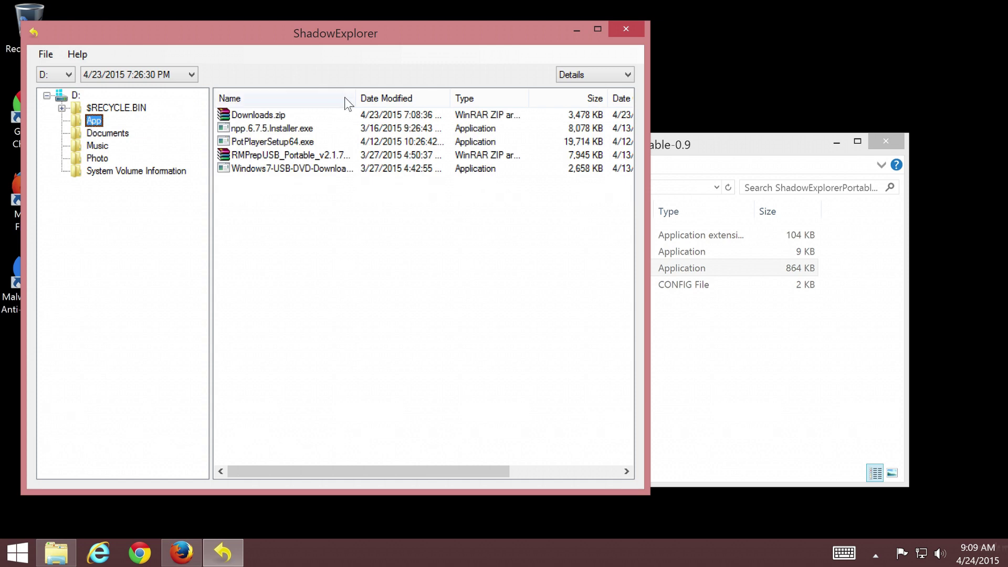
pyautogui.moveTo(355, 98); pyautogui.dragTo(444, 101)
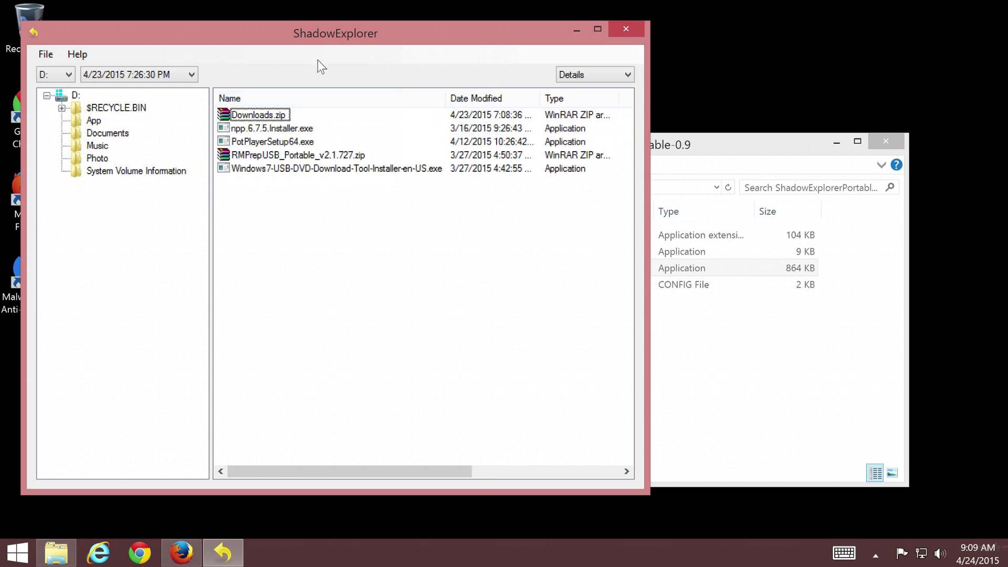
# Step: Export the Documents folder from the D: shadow copy to the Desktop, choosing to continue for all files that cannot be copied
pyautogui.rightClick(120, 138)
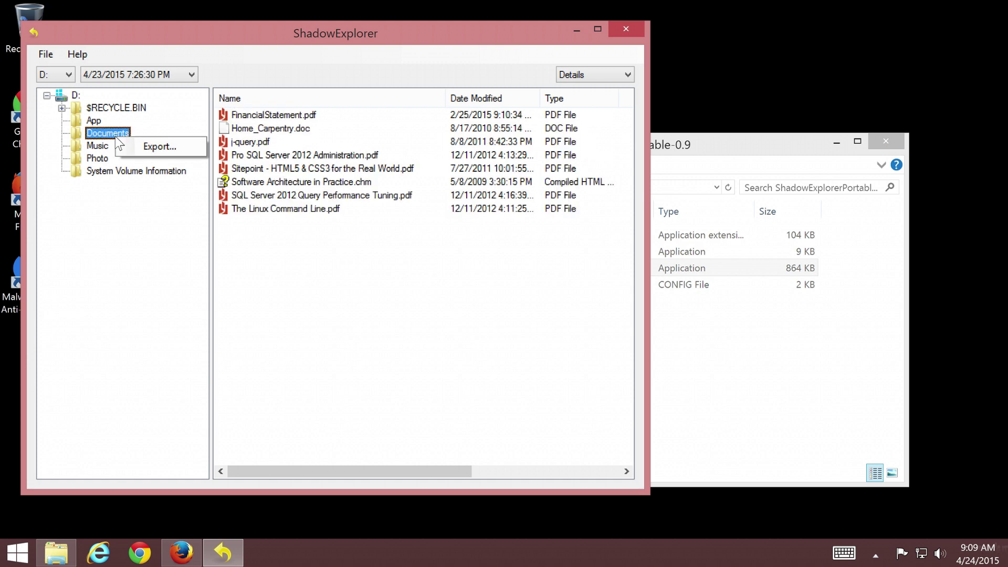
pyautogui.click(185, 150)
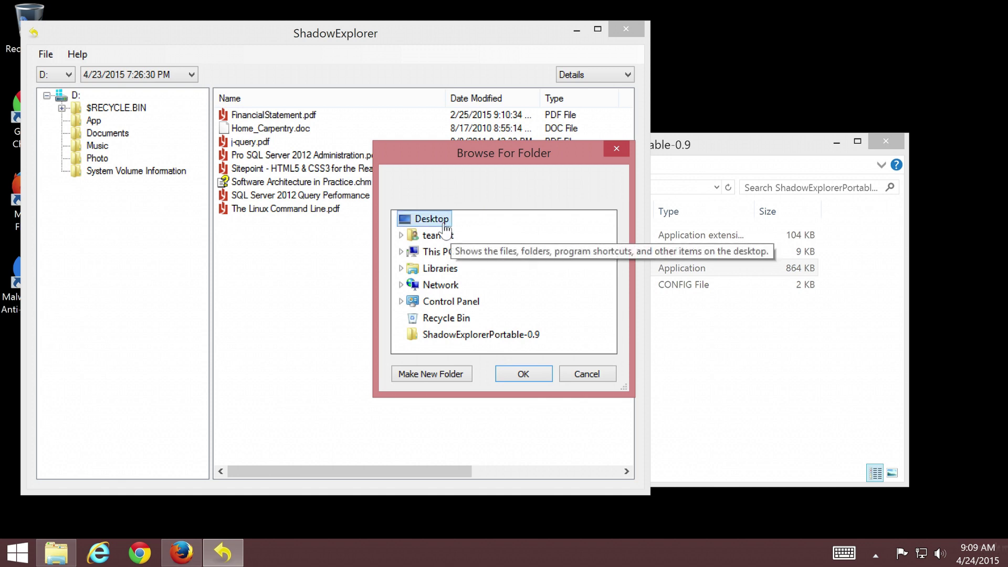
pyautogui.click(541, 375)
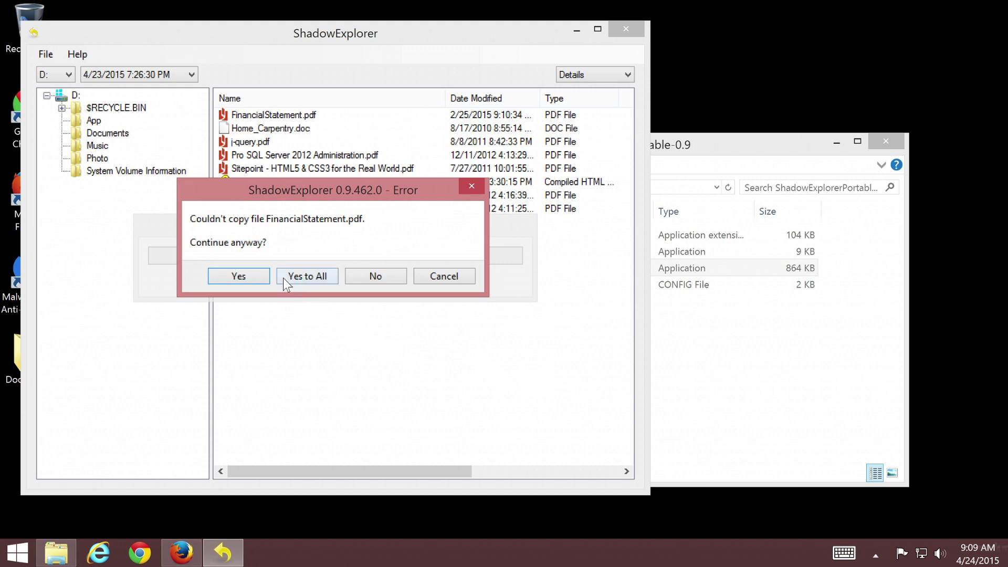
pyautogui.click(332, 279)
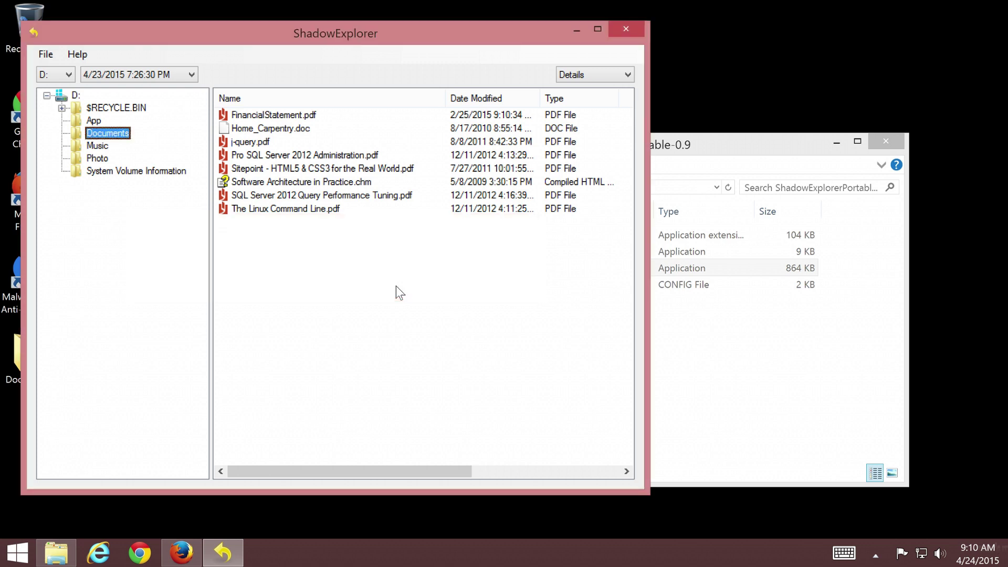
# Step: Export the Photo folder from the D: shadow copy to the Desktop
pyautogui.click(105, 161)
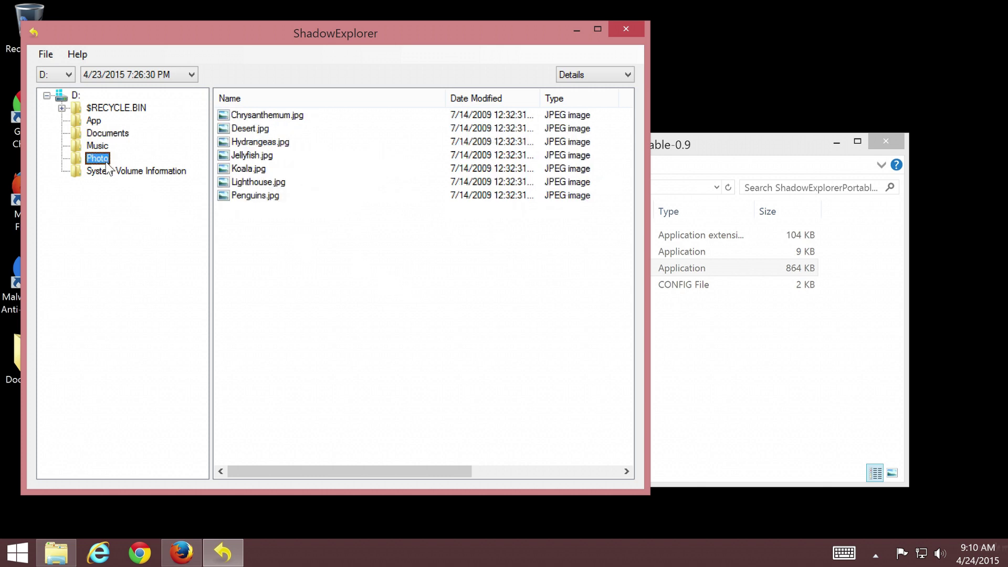
pyautogui.rightClick(107, 165)
pyautogui.click(174, 180)
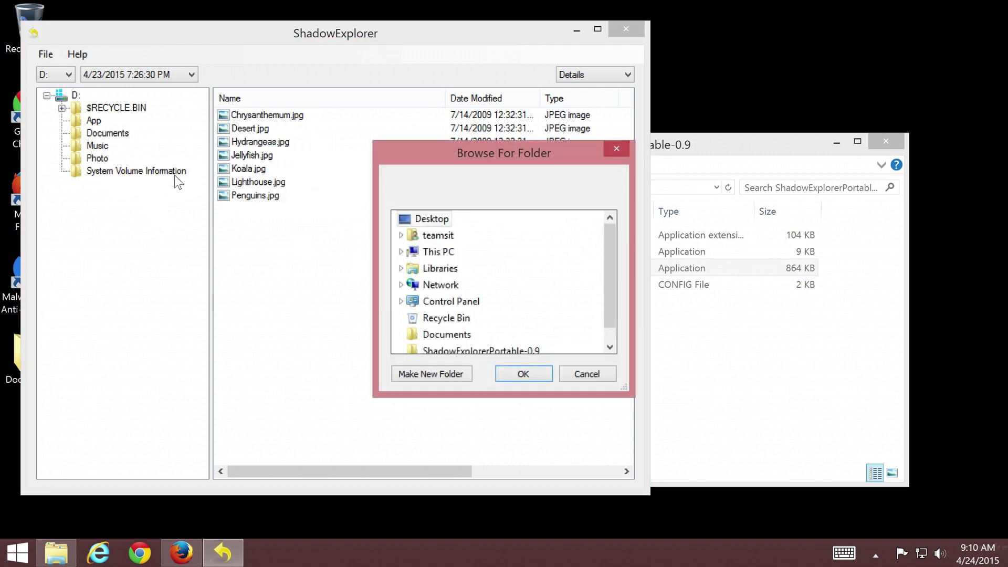
pyautogui.click(429, 219)
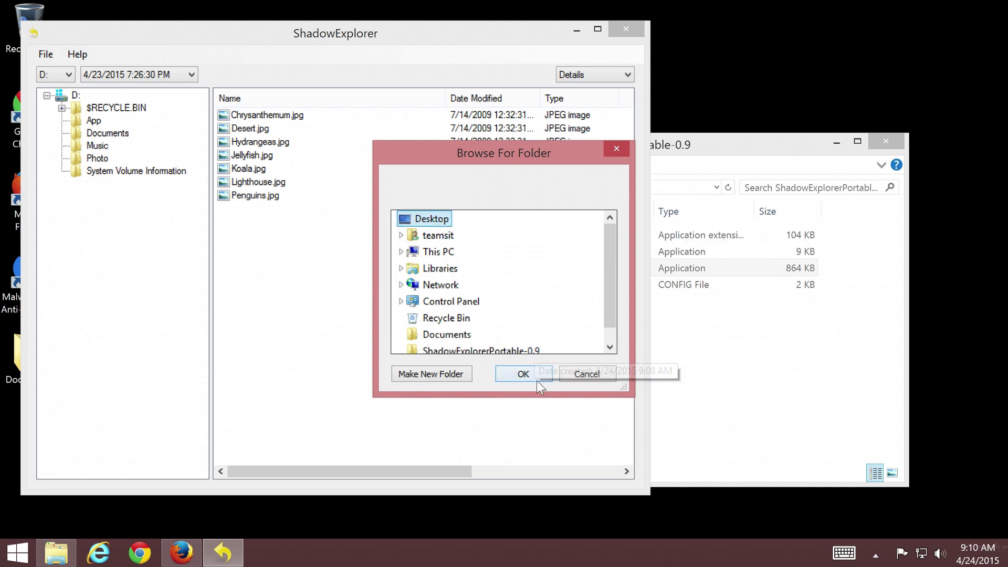
pyautogui.click(524, 374)
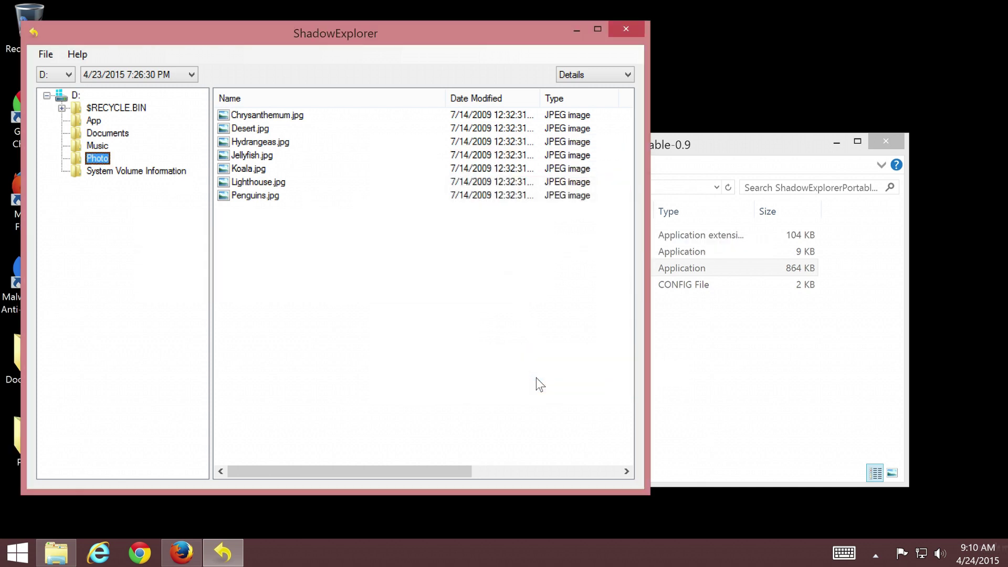
# Step: Open the exported Documents and Photo folders from the desktop and arrange their windows to check the recovered files
pyautogui.moveTo(481, 36); pyautogui.dragTo(685, 46)
pyautogui.doubleClick(26, 370)
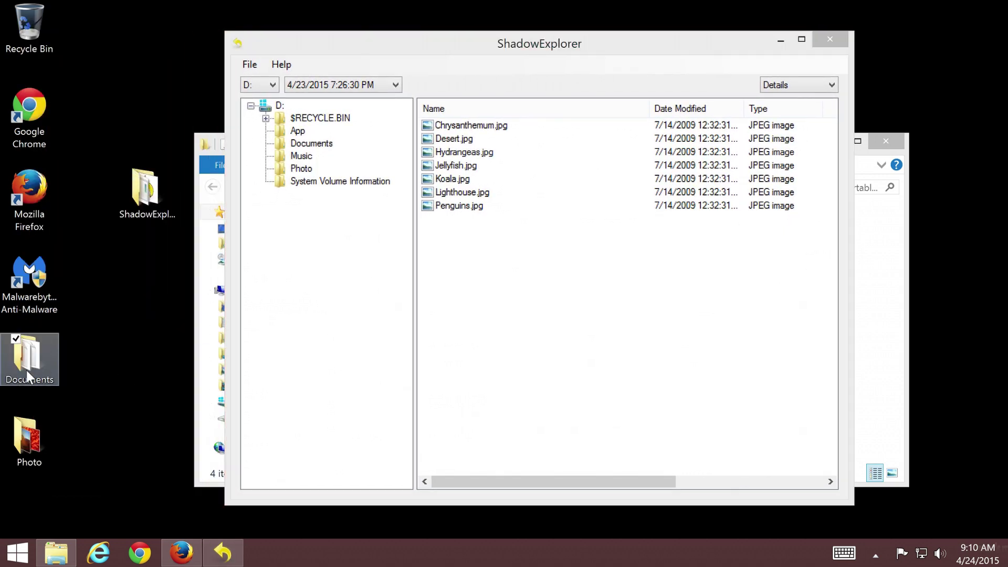
pyautogui.moveTo(395, 169); pyautogui.dragTo(267, 59)
pyautogui.doubleClick(29, 438)
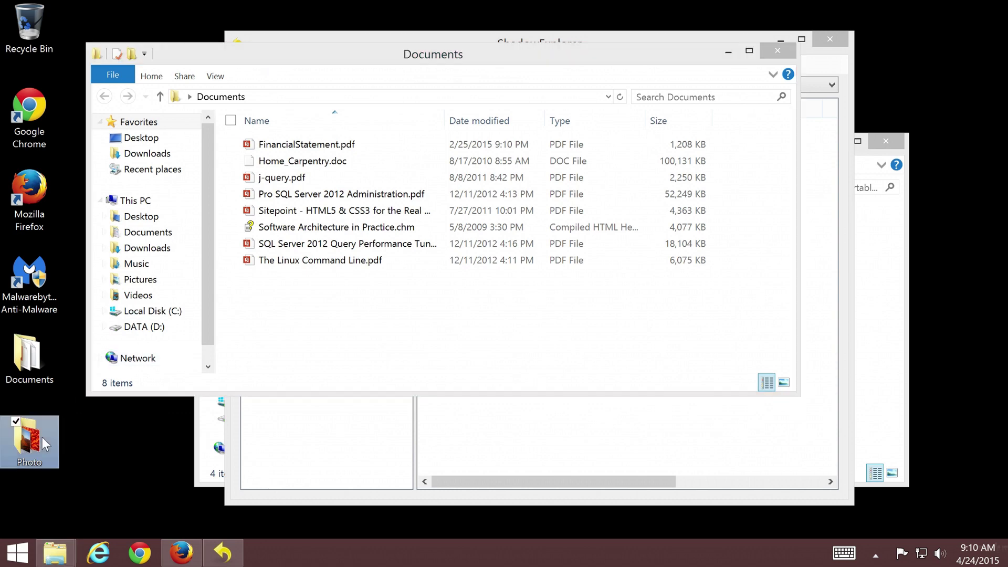
pyautogui.moveTo(426, 71); pyautogui.dragTo(580, 192)
pyautogui.moveTo(514, 55); pyautogui.dragTo(465, 47)
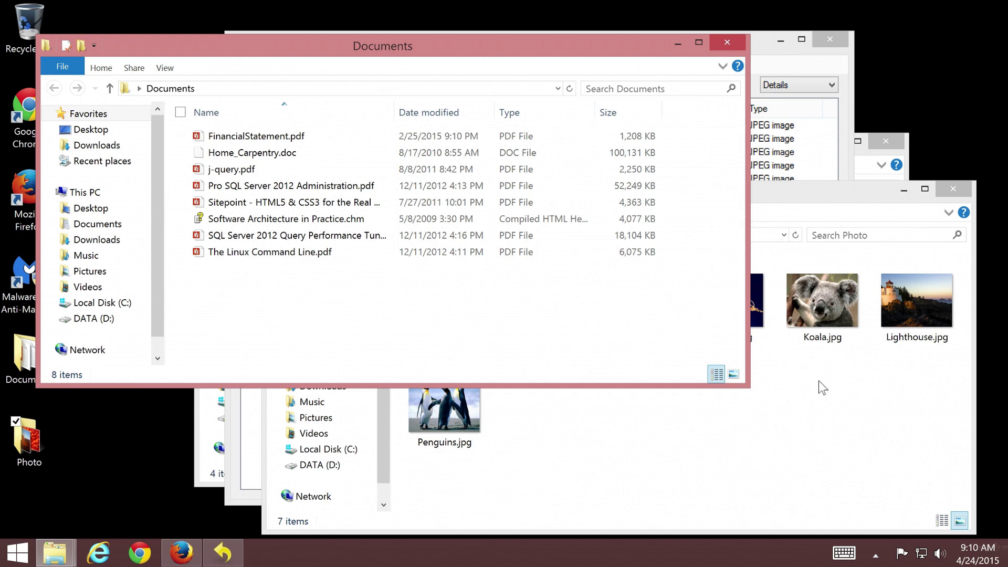